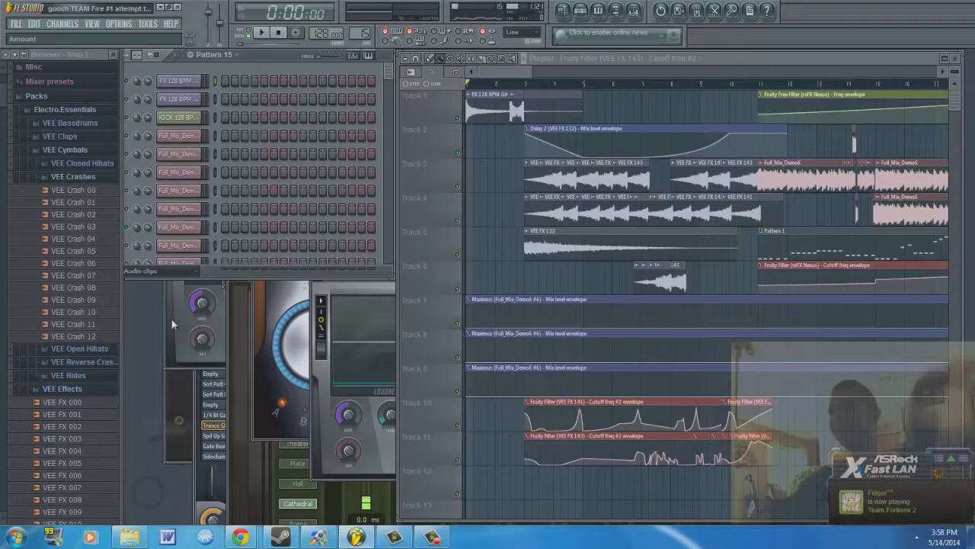
# Step: Start playing the song from the beginning and close the XFast LAN overlay window covering the playlist
pyautogui.press('space')
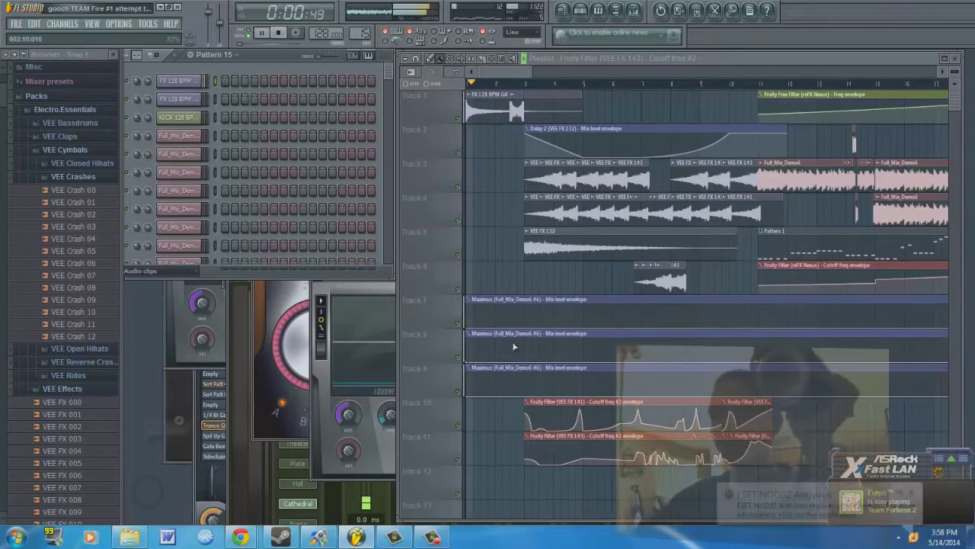
pyautogui.click(911, 492)
pyautogui.moveTo(713, 255); pyautogui.dragTo(756, 314)
pyautogui.scroll(-1, 741, 308)
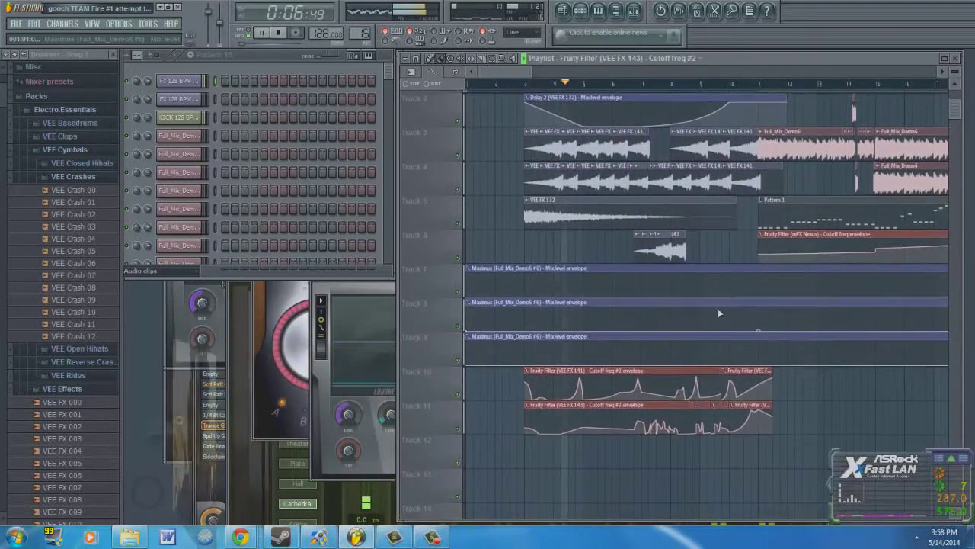
pyautogui.moveTo(710, 300); pyautogui.dragTo(711, 349)
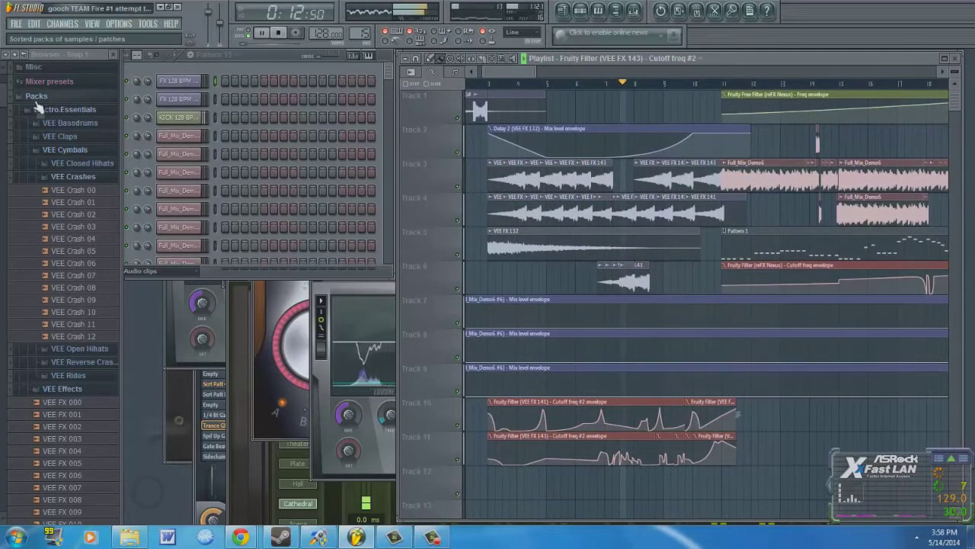
pyautogui.rightClick(903, 479)
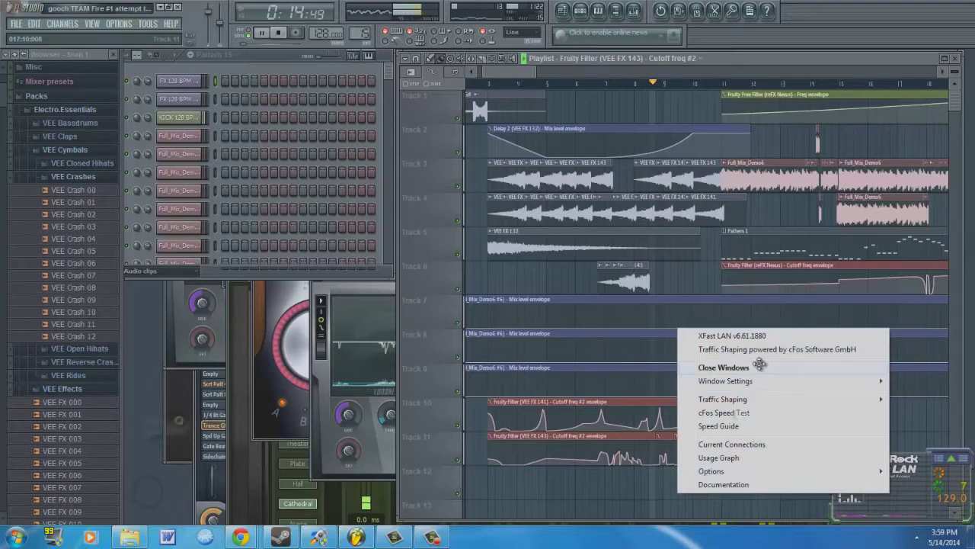
pyautogui.click(723, 368)
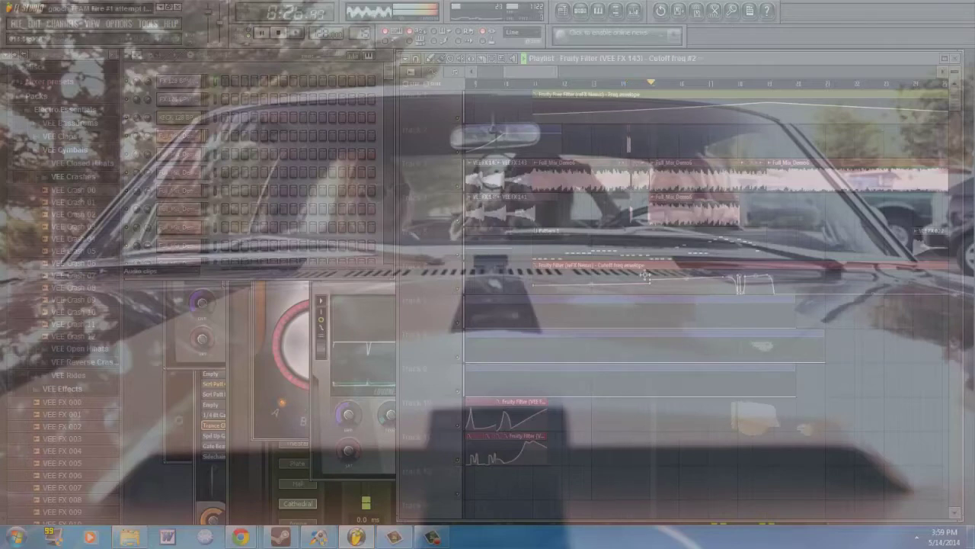
# Step: Look over the available generators and effects in the Plugin Picker, including the FPC drum machine, while the song plays
pyautogui.moveTo(735, 239); pyautogui.dragTo(678, 292)
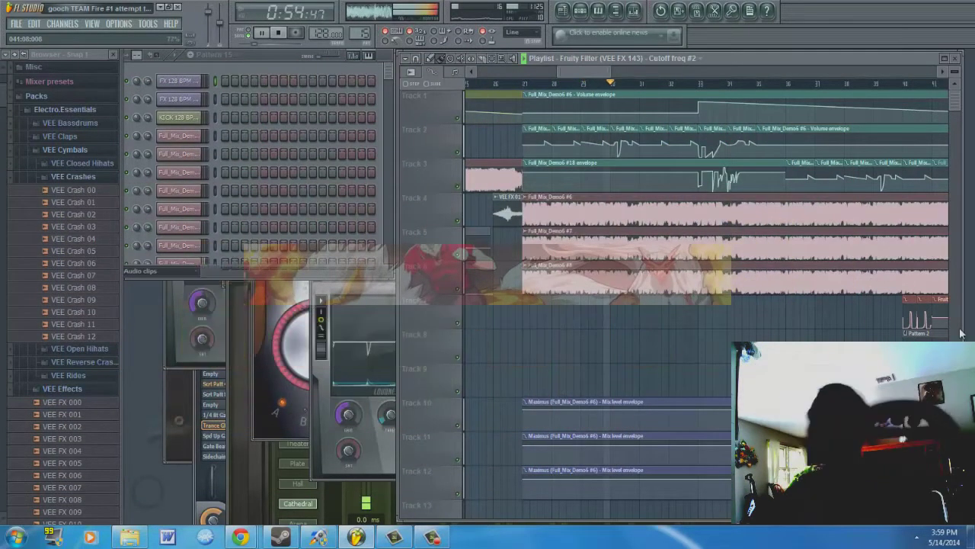
pyautogui.scroll(-5, 708, 304)
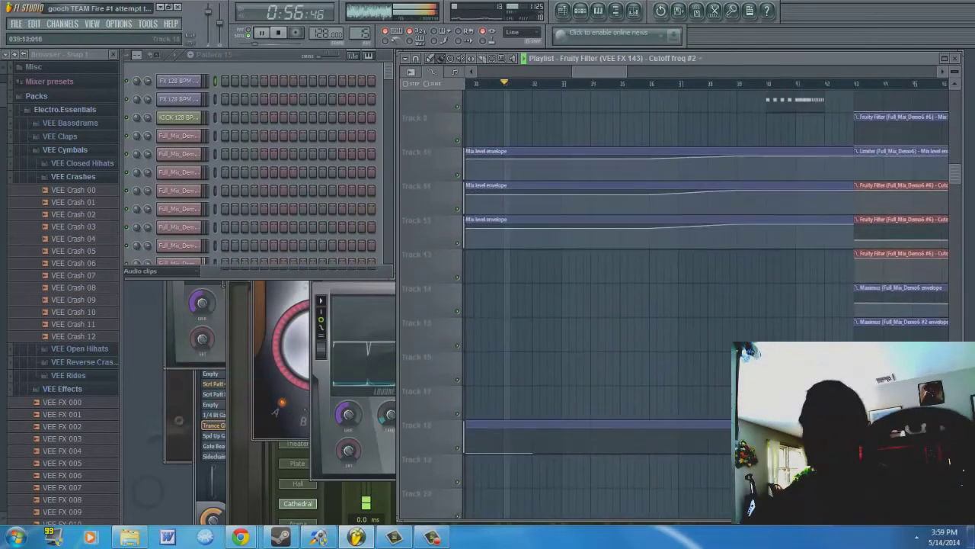
pyautogui.scroll(6, 775, 297)
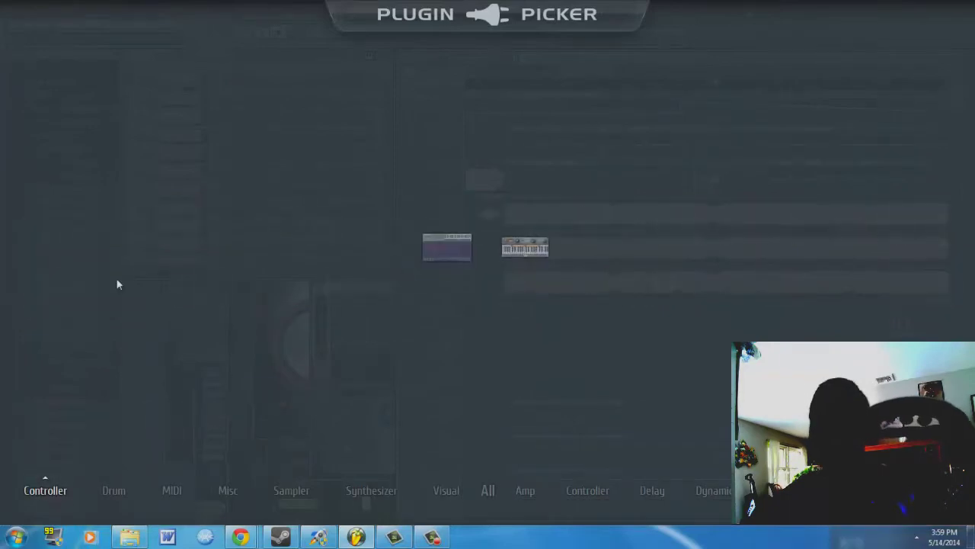
pyautogui.moveTo(392, 491)
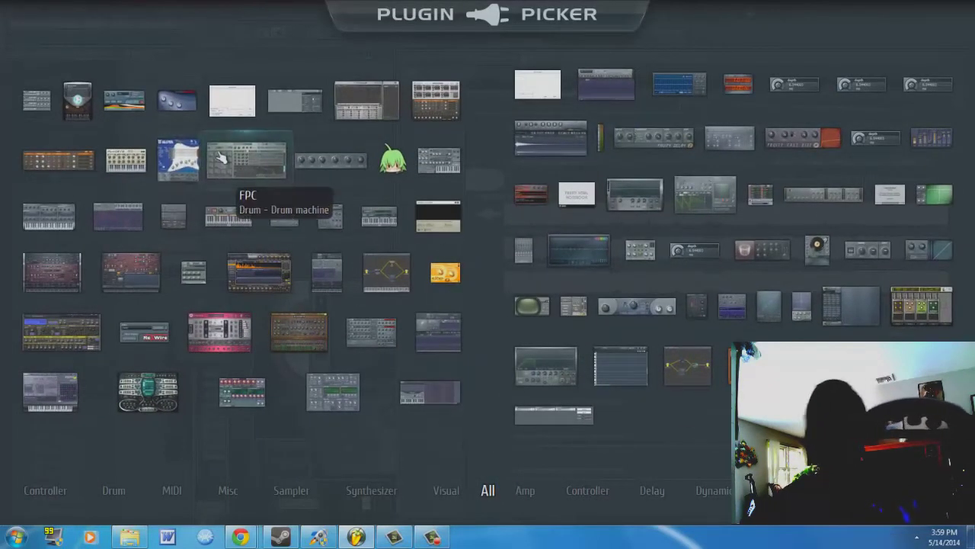
pyautogui.press('F8')
pyautogui.scroll(-2, 671, 252)
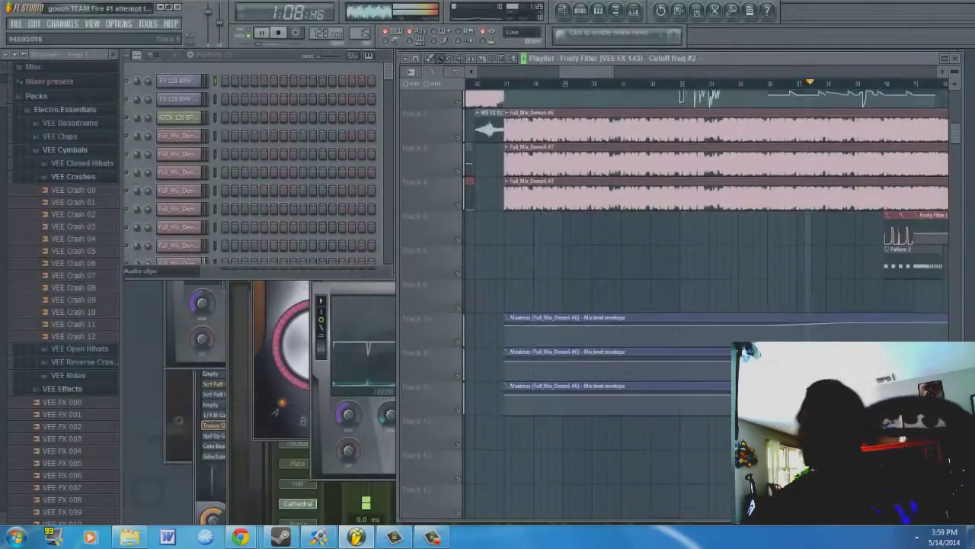
pyautogui.press('F8')
pyautogui.press('F8')
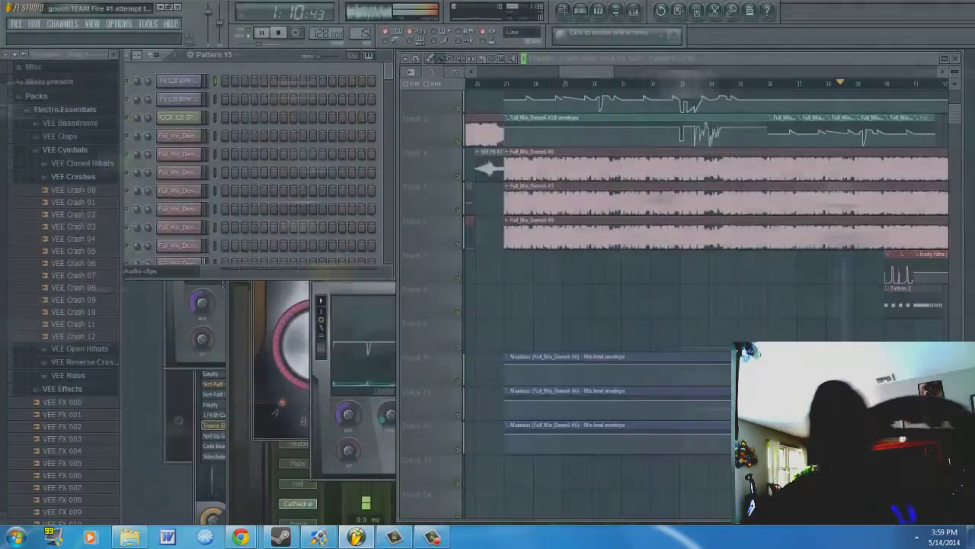
pyautogui.press('F8')
pyautogui.press('F8')
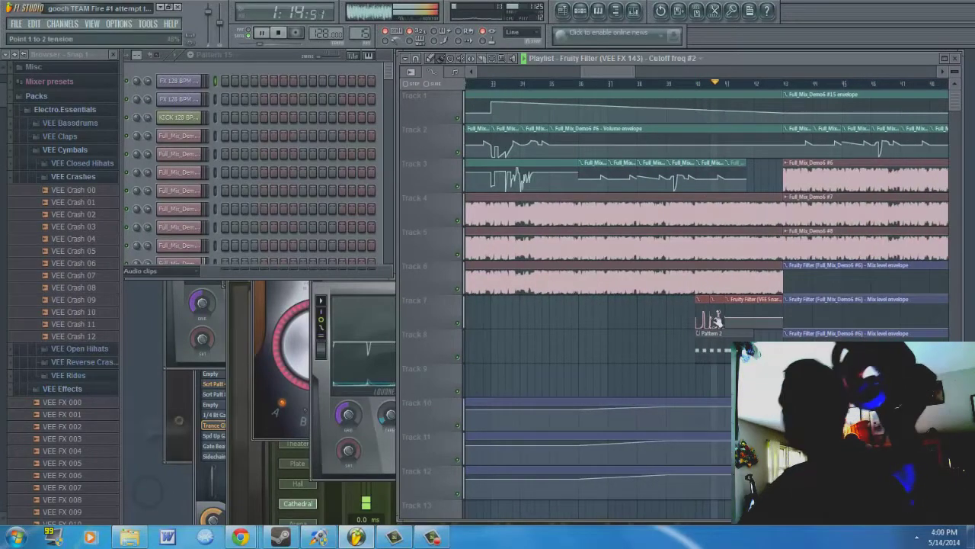
# Step: Examine the playlist from the Pattern 2 clip through the Full_Mix_Demo6 clips to the snare build section
pyautogui.hscroll(3, 647, 307)
pyautogui.scroll(-2, 647, 307)
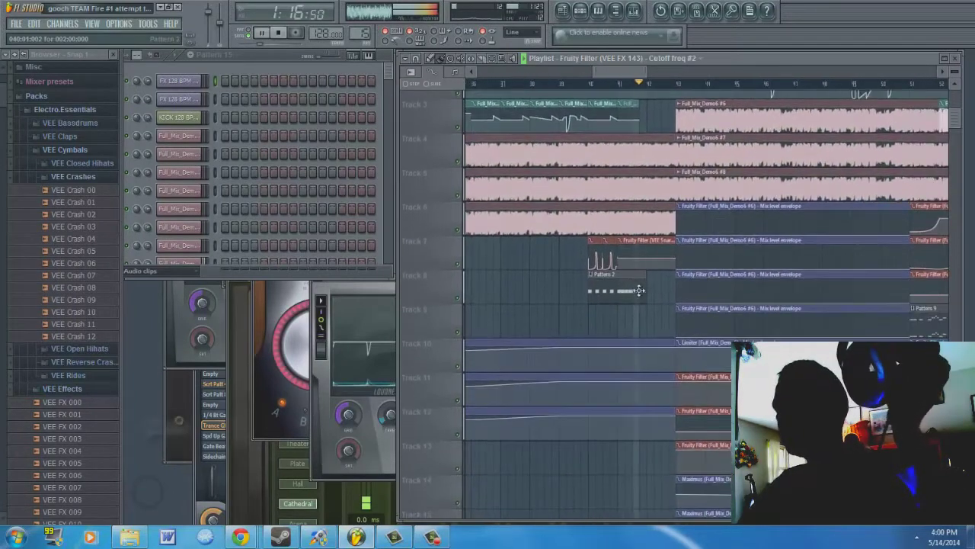
pyautogui.scroll(-5, 680, 333)
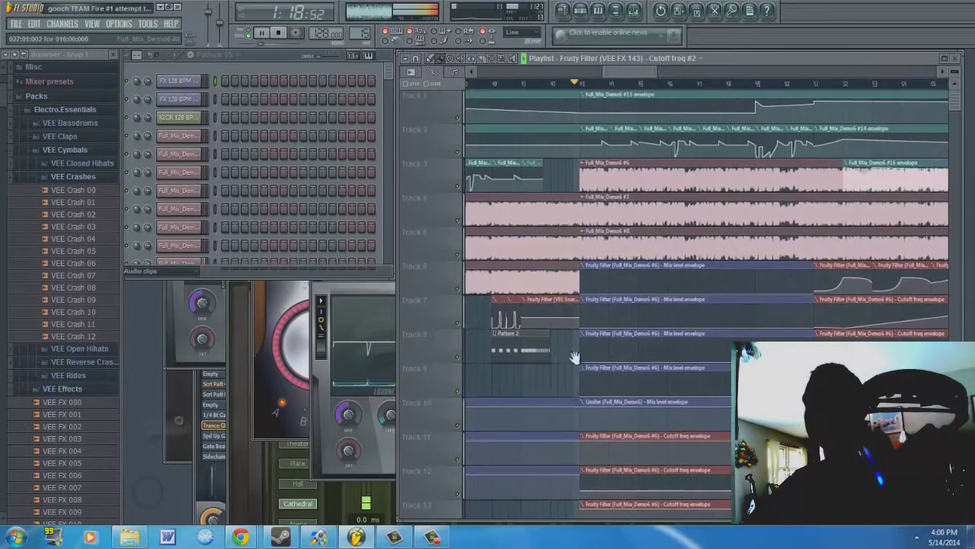
pyautogui.press('F8')
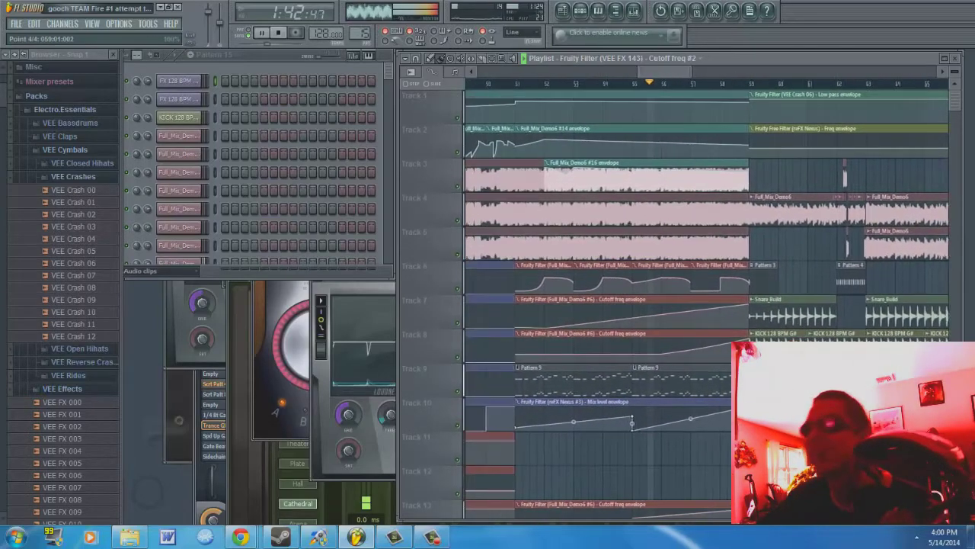
pyautogui.scroll(-2, 686, 358)
pyautogui.scroll(-3, 707, 336)
pyautogui.moveTo(675, 236); pyautogui.dragTo(598, 252)
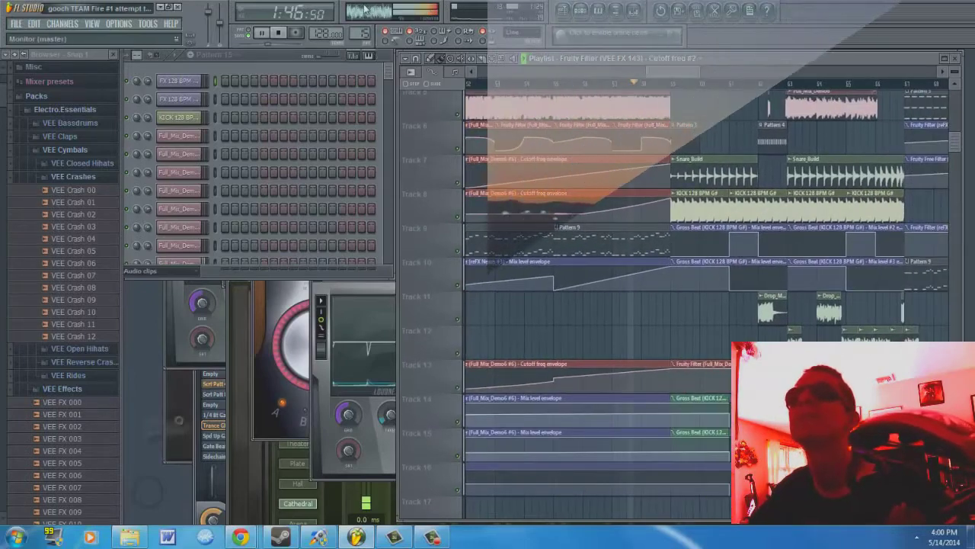
# Step: Turn off Ghost mode for the master output monitor
pyautogui.rightClick(364, 9)
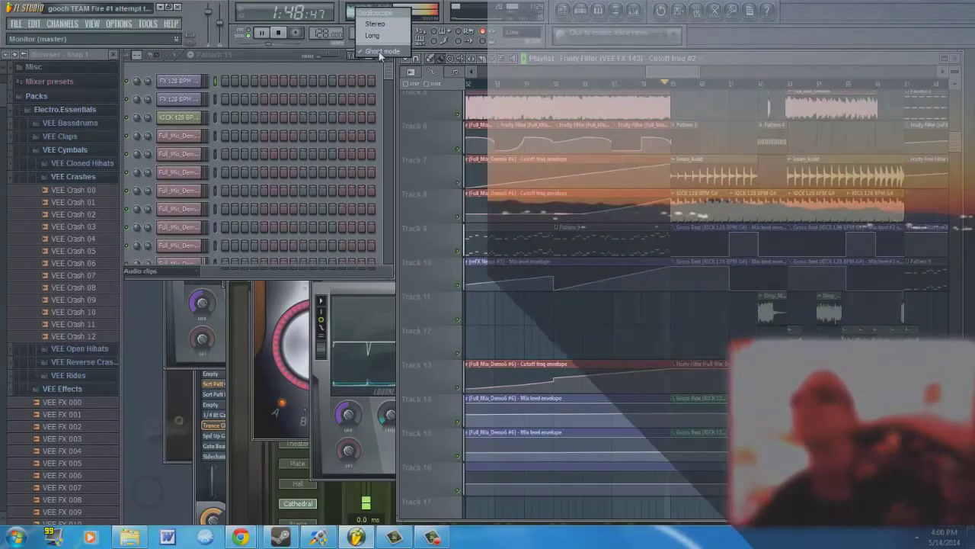
pyautogui.click(378, 52)
# Step: Follow playback through the Nexus filter automation and pattern clips after the snare build, checking the upper and lower playlist tracks
pyautogui.moveTo(937, 170); pyautogui.dragTo(727, 310)
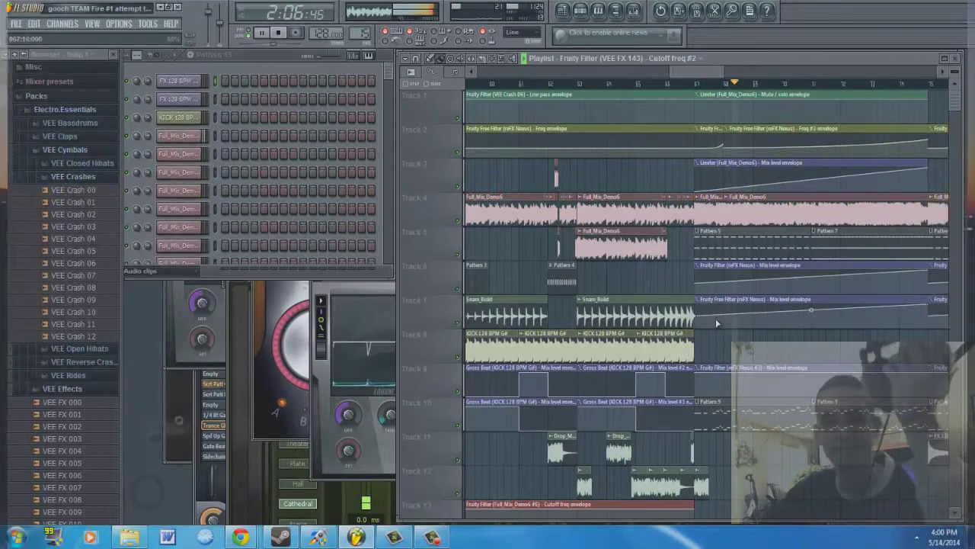
pyautogui.moveTo(669, 328); pyautogui.dragTo(527, 309)
pyautogui.moveTo(809, 285); pyautogui.dragTo(724, 328)
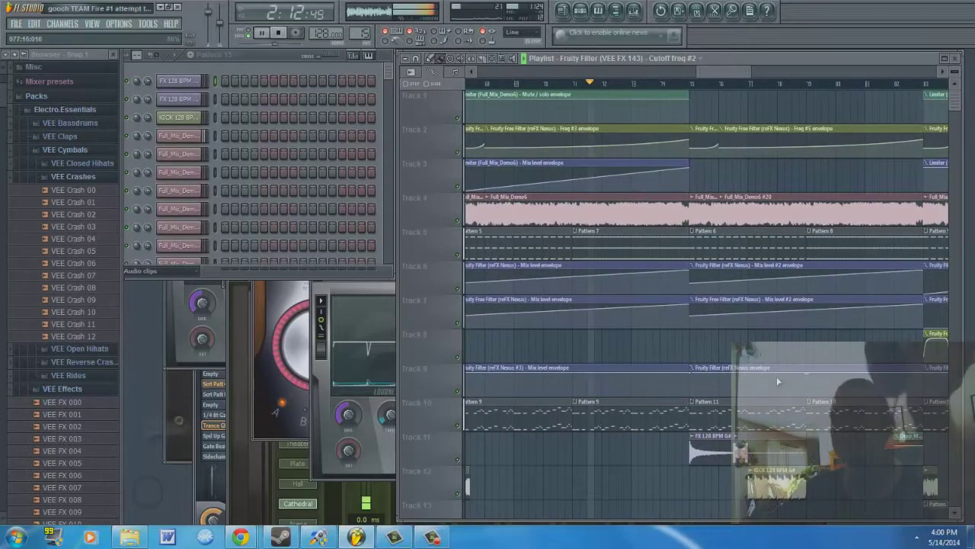
pyautogui.scroll(-3, 768, 350)
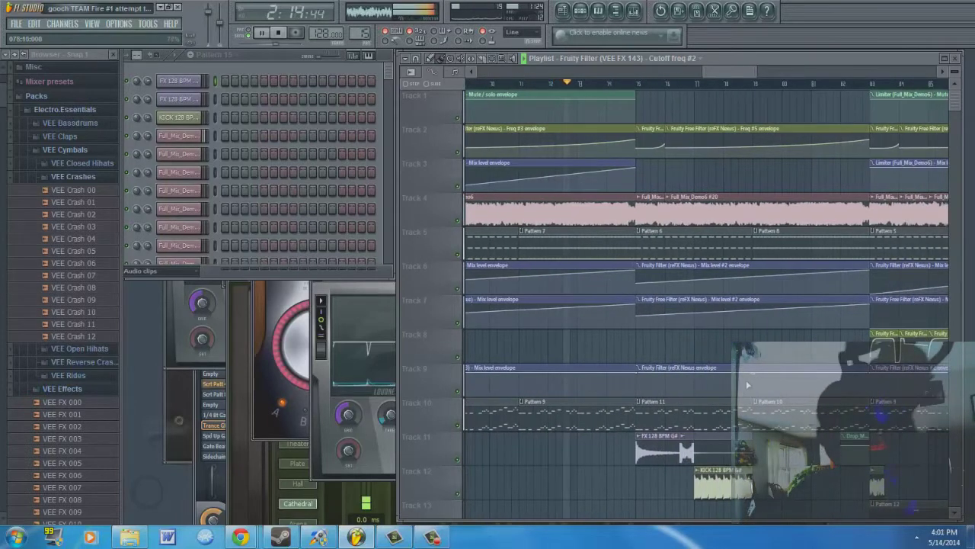
pyautogui.moveTo(764, 350); pyautogui.dragTo(737, 346)
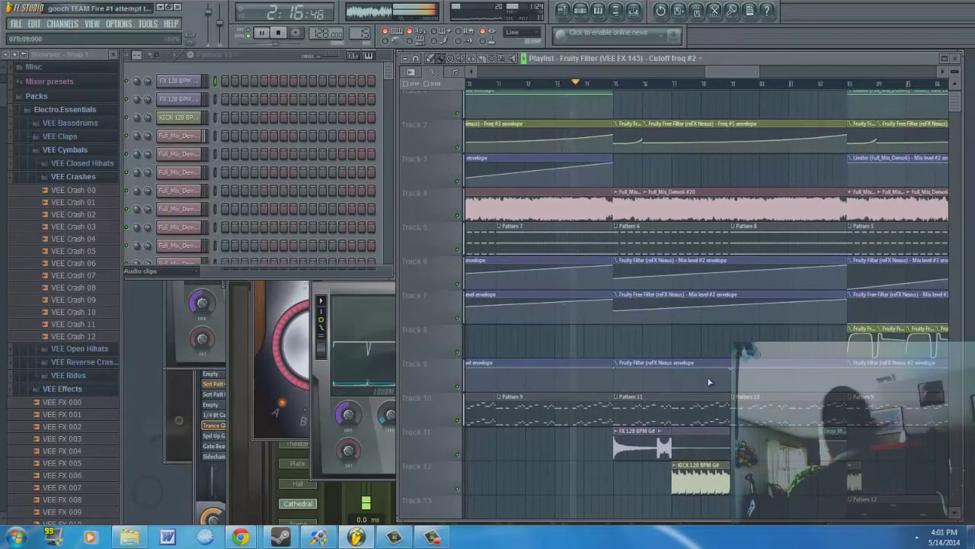
pyautogui.scroll(-3, 699, 388)
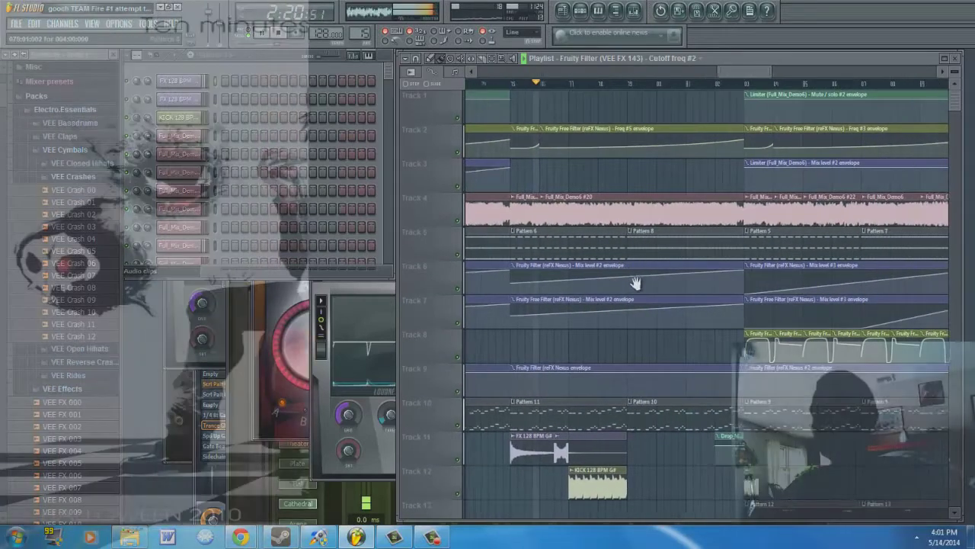
pyautogui.scroll(-3, 652, 312)
pyautogui.moveTo(652, 312); pyautogui.dragTo(590, 283)
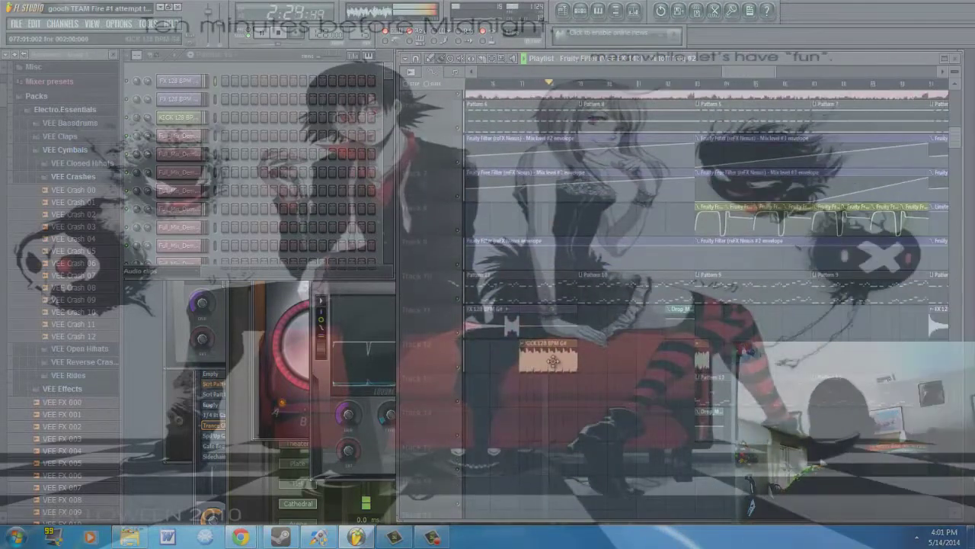
pyautogui.scroll(4, 652, 311)
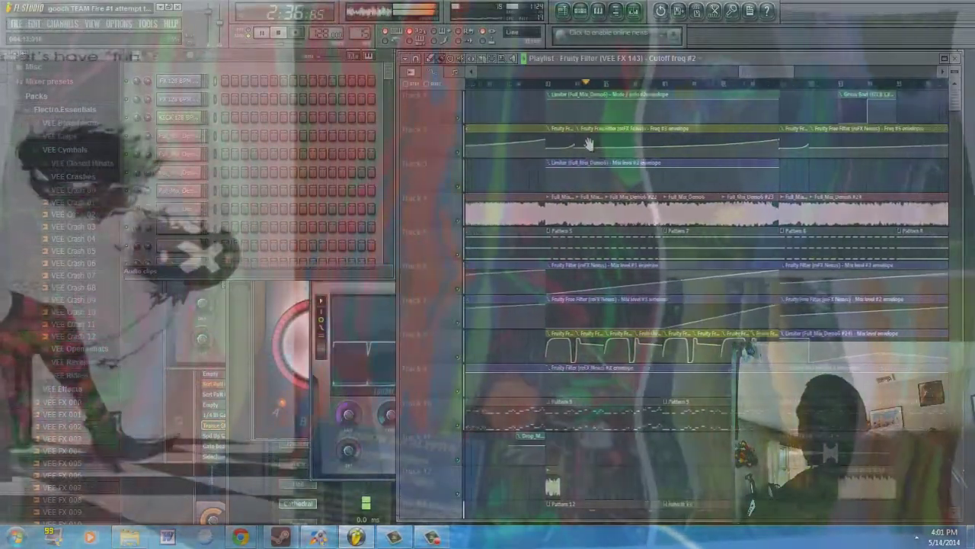
pyautogui.scroll(-2, 592, 272)
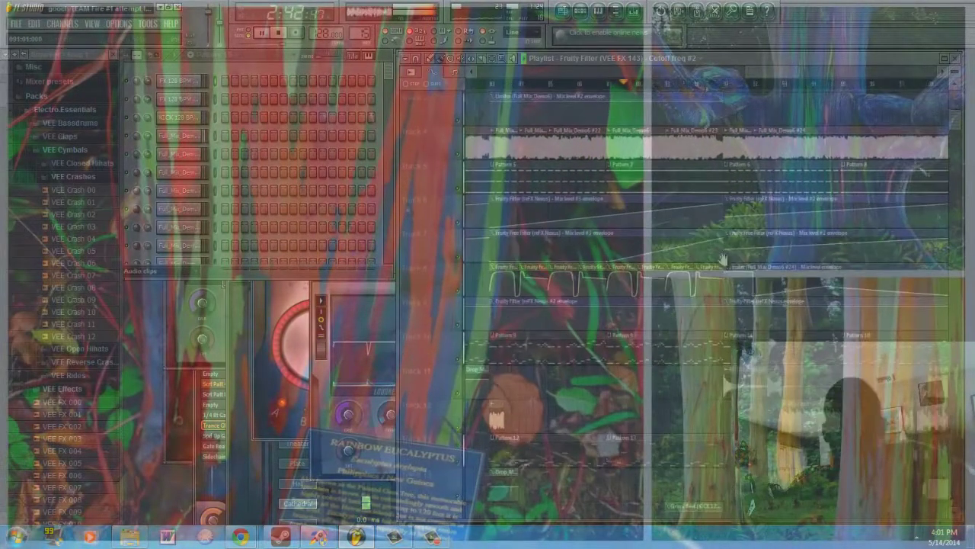
pyautogui.scroll(2, 685, 229)
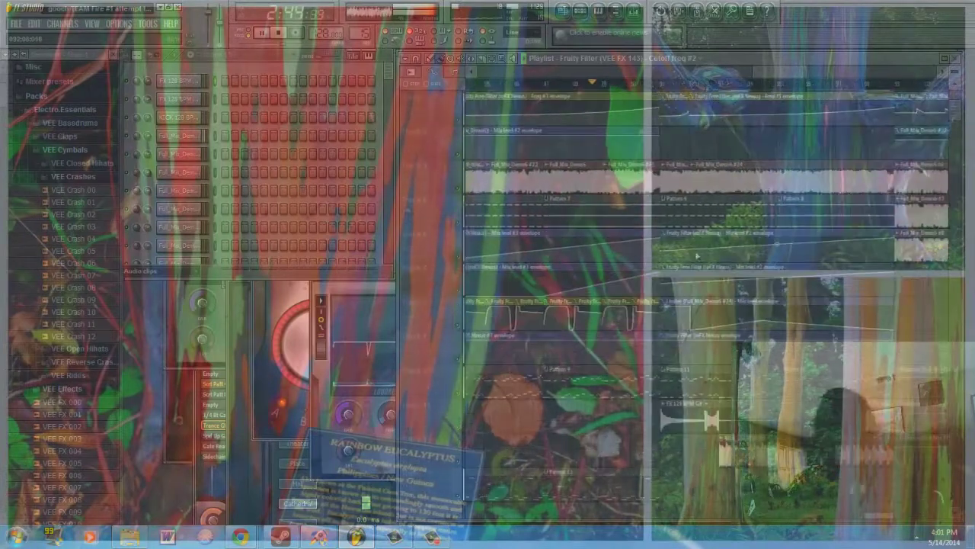
pyautogui.moveTo(697, 248); pyautogui.dragTo(627, 281)
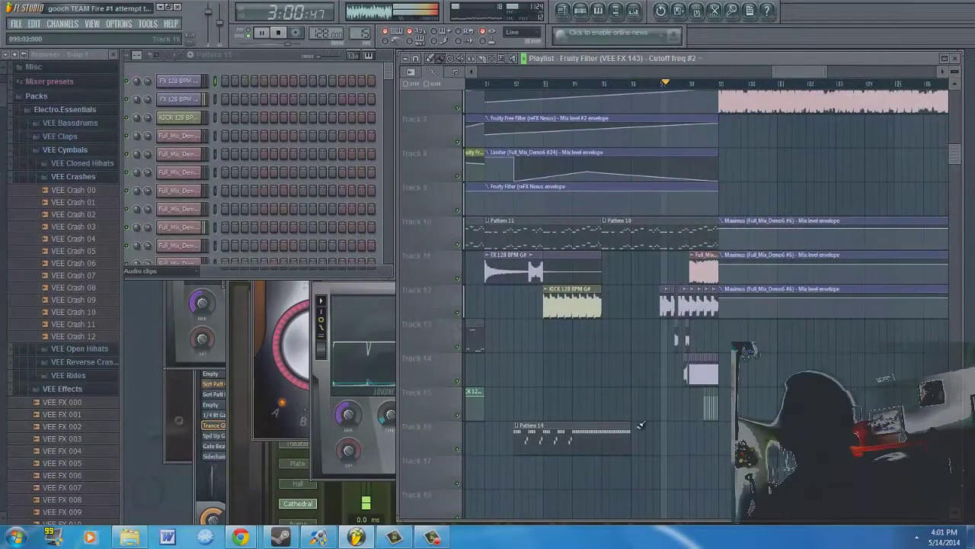
# Step: Examine the song's final section, from the Pattern 14 clip to the closing VEE Snare 145 volume and delay envelopes
pyautogui.scroll(-5, 642, 418)
pyautogui.scroll(10, 558, 397)
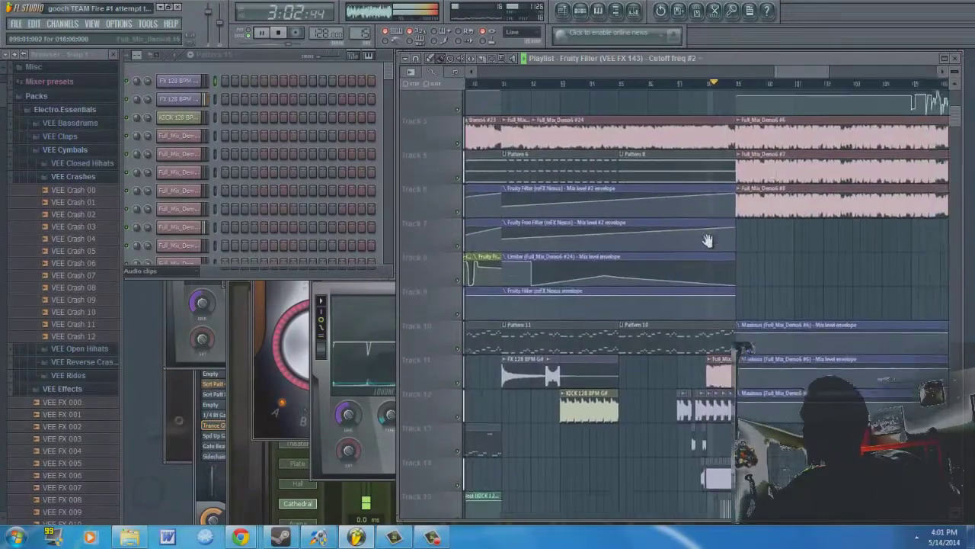
pyautogui.moveTo(584, 361); pyautogui.dragTo(688, 275)
pyautogui.scroll(-1, 713, 278)
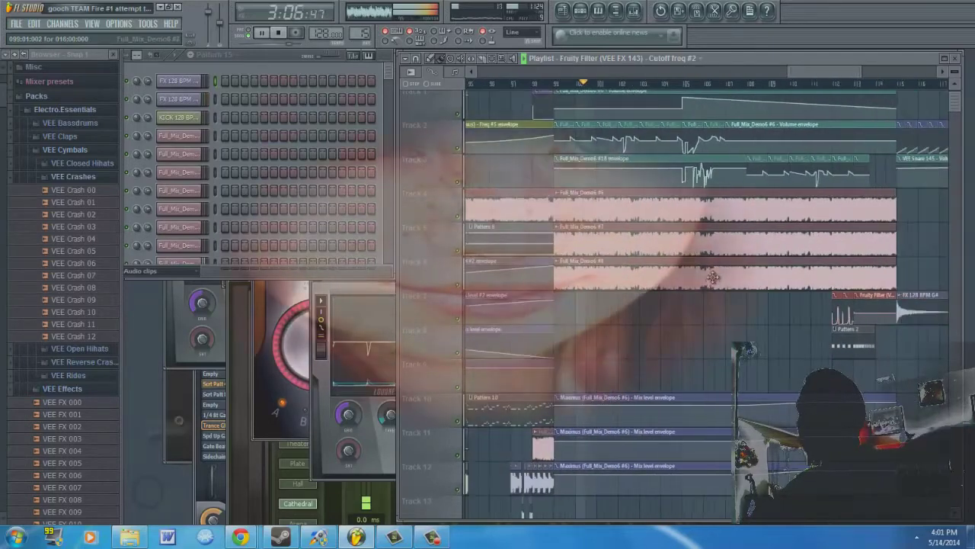
pyautogui.scroll(-2, 711, 281)
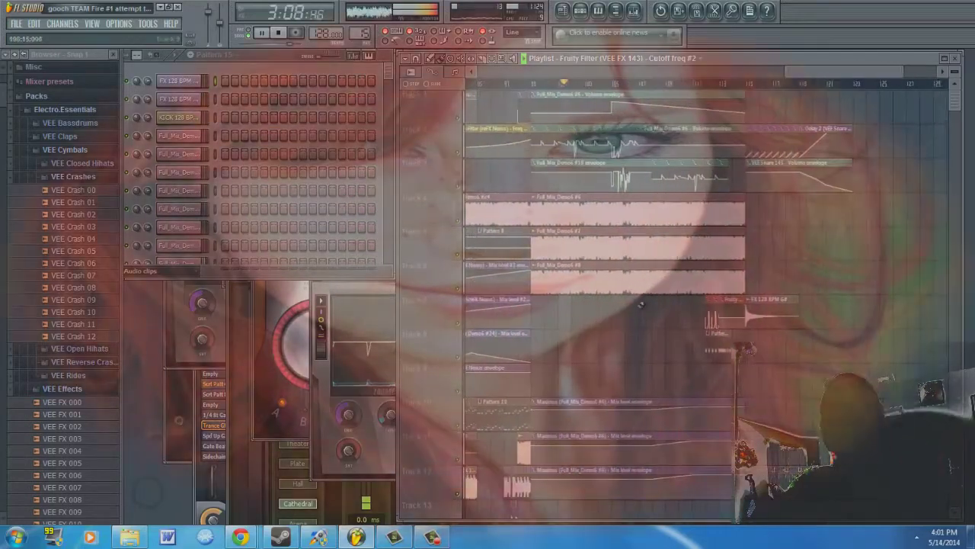
pyautogui.moveTo(654, 307); pyautogui.dragTo(645, 313)
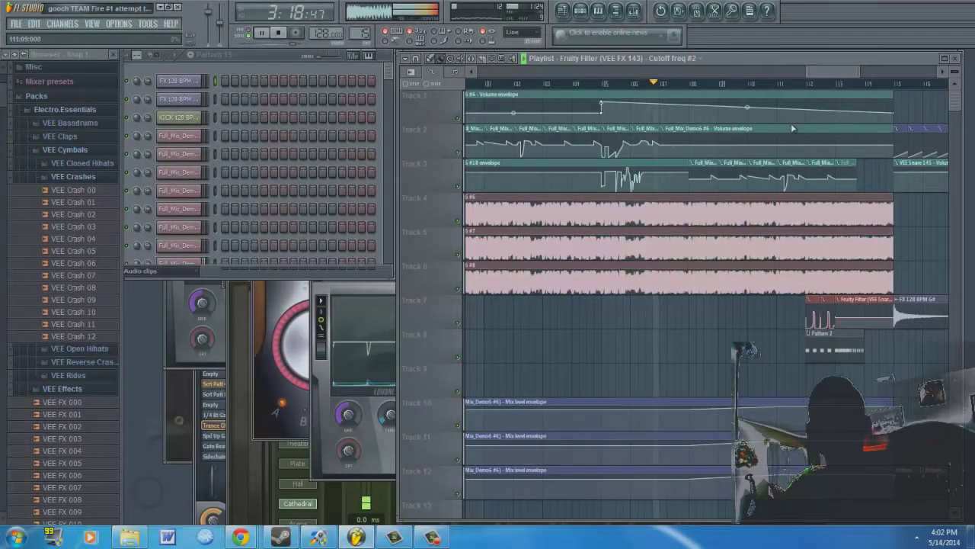
pyautogui.hscroll(4, 790, 171)
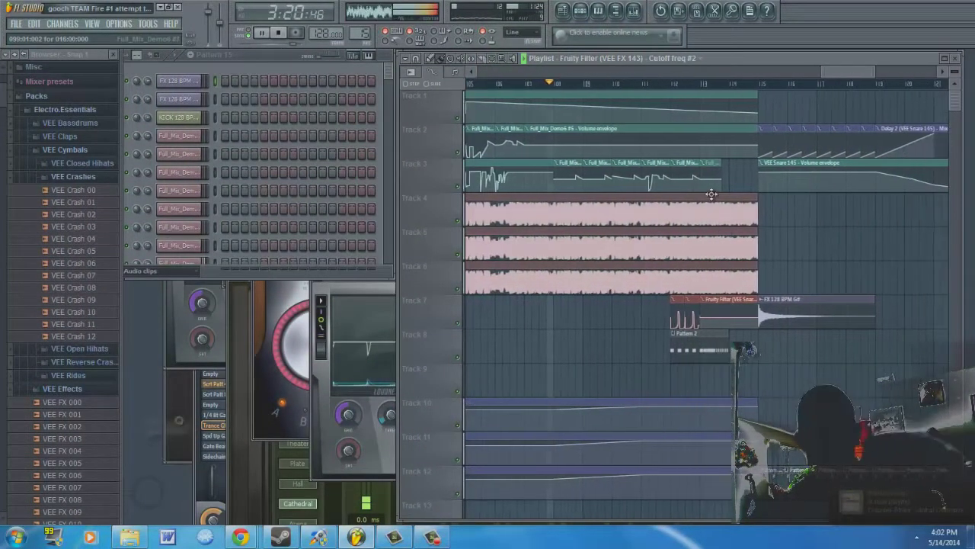
pyautogui.moveTo(642, 283)
pyautogui.mouseDown()
pyautogui.moveTo(620, 220)
pyautogui.moveTo(637, 277)
pyautogui.moveTo(594, 231)
pyautogui.moveTo(560, 278)
pyautogui.moveTo(662, 268)
pyautogui.moveTo(627, 272)
pyautogui.moveTo(660, 283)
pyautogui.mouseUp()
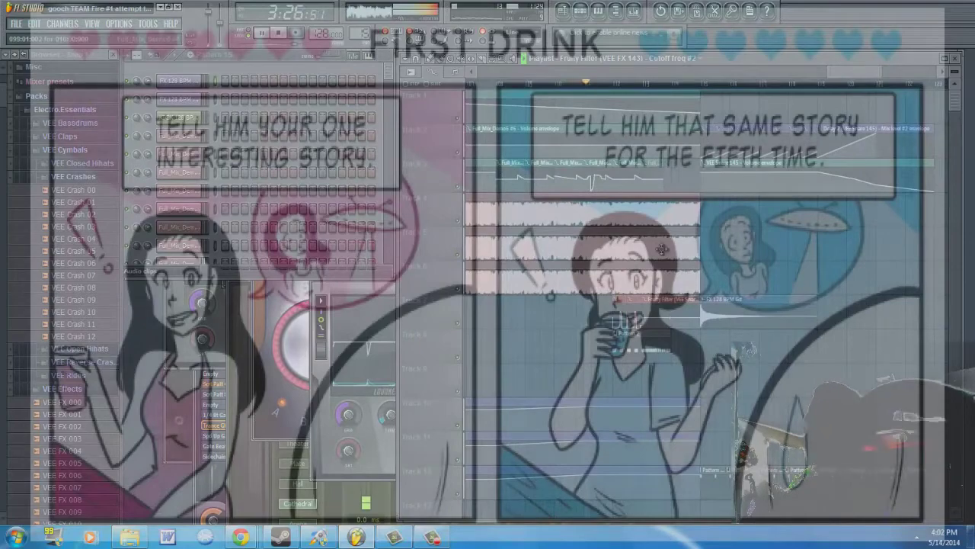
pyautogui.moveTo(745, 251); pyautogui.dragTo(701, 272)
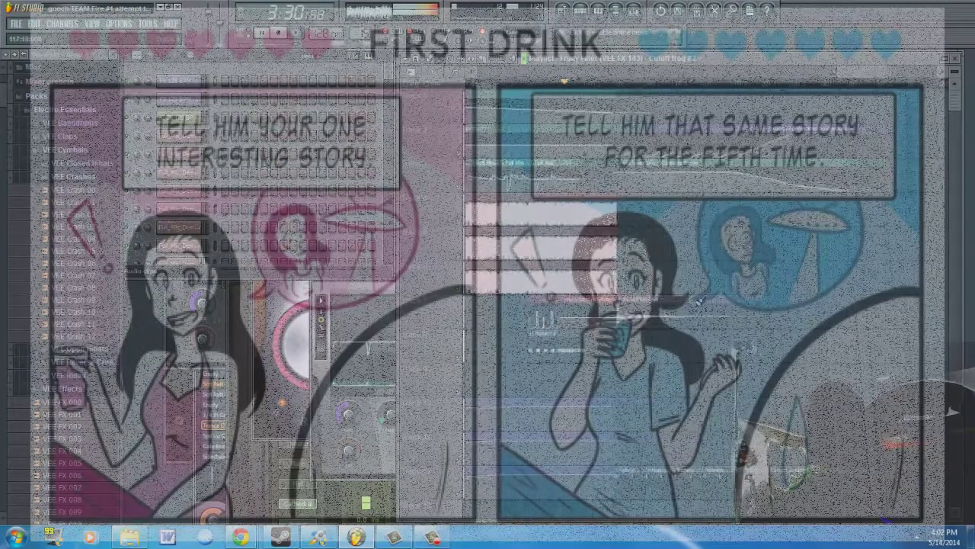
pyautogui.moveTo(625, 262); pyautogui.dragTo(592, 305)
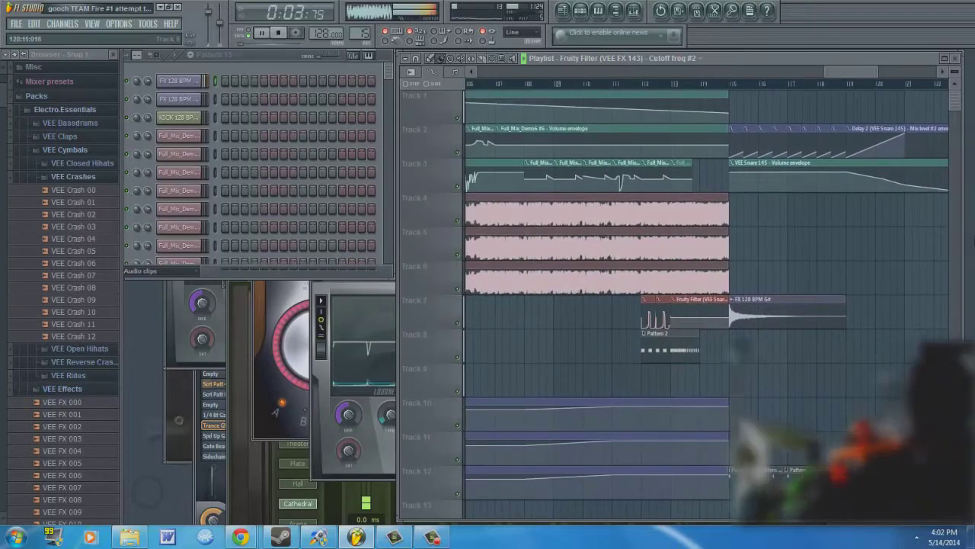
# Step: Stop the song playback and return the playlist to the opening FX 128 BPM G# clip at the start of the arrangement
pyautogui.press('space')
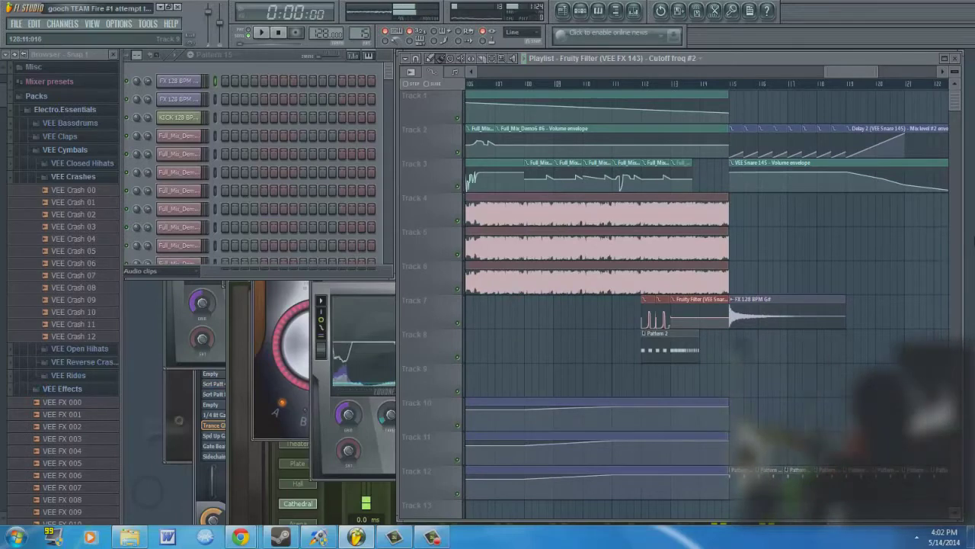
pyautogui.scroll(-15, 768, 254)
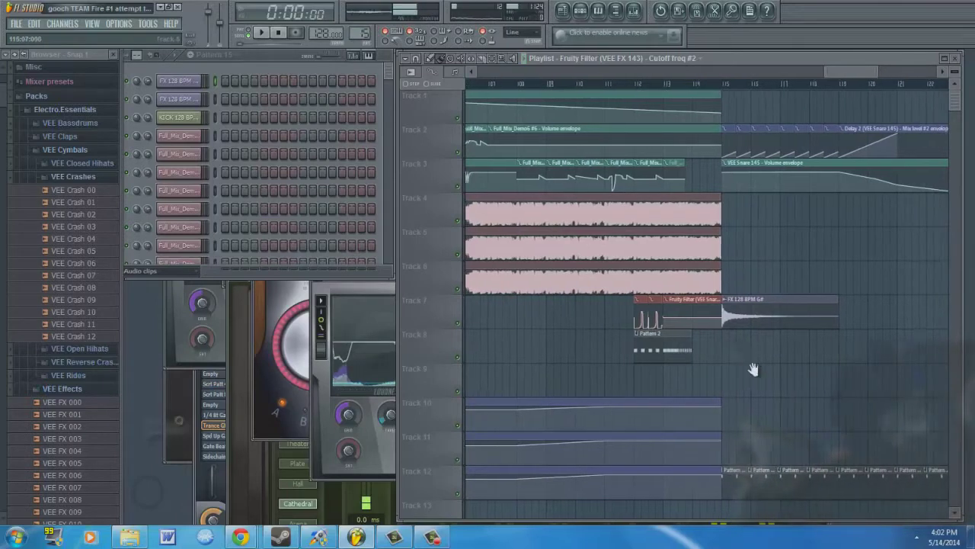
pyautogui.scroll(8, 718, 254)
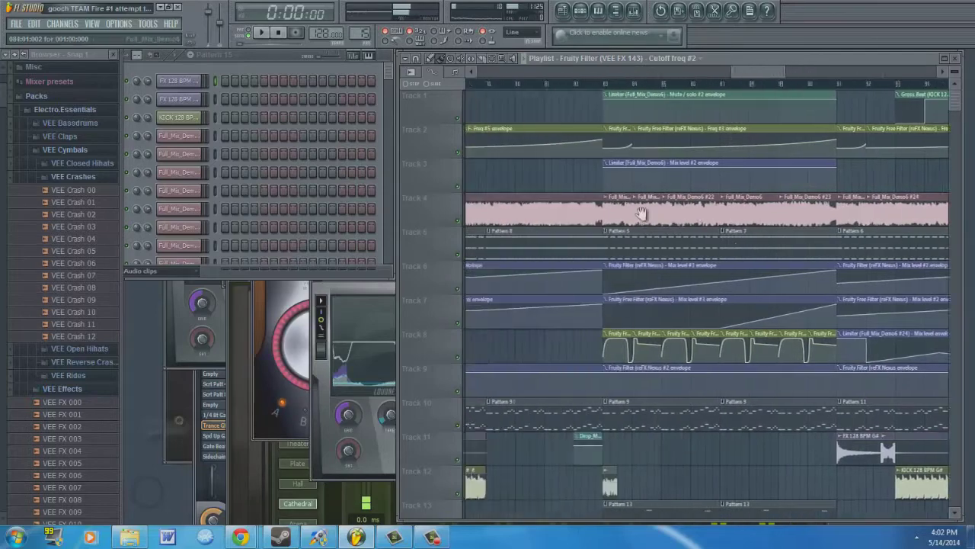
pyautogui.scroll(4, 640, 65)
pyautogui.moveTo(641, 65); pyautogui.dragTo(173, 221)
# Step: Show the Ozone 5 Reverb, Fruity Limiter, Gross Beat and Nexus #2 plugin windows in turn, then close the Nexus window
pyautogui.click(239, 440)
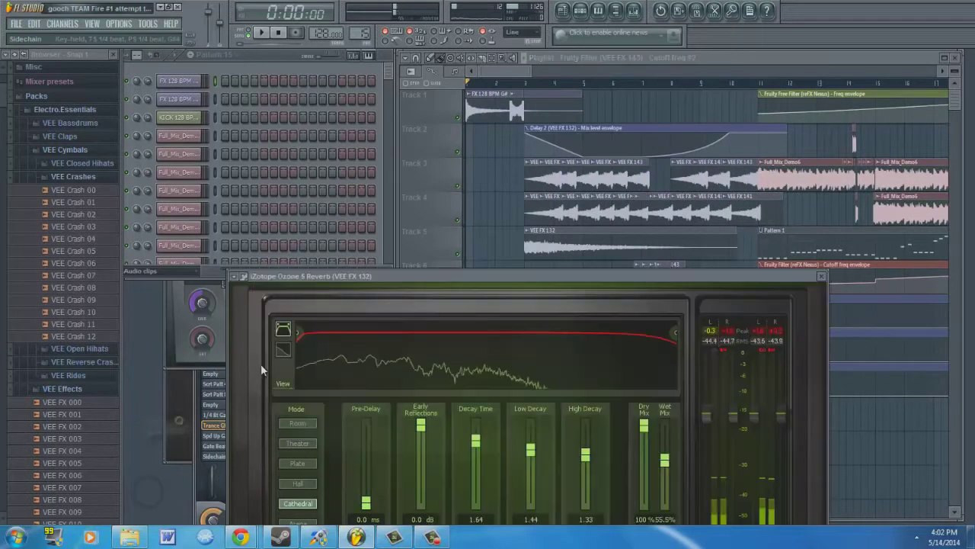
pyautogui.click(183, 346)
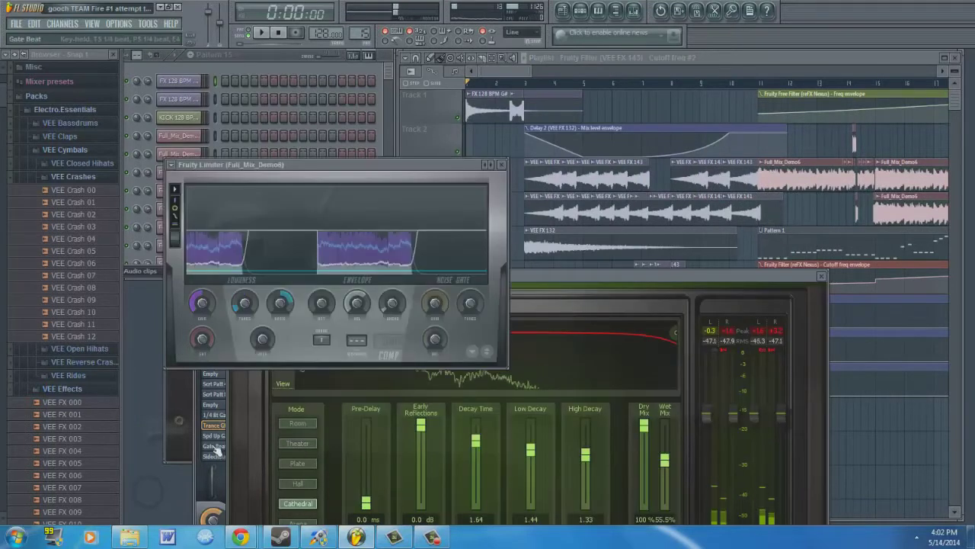
pyautogui.click(215, 425)
pyautogui.click(171, 440)
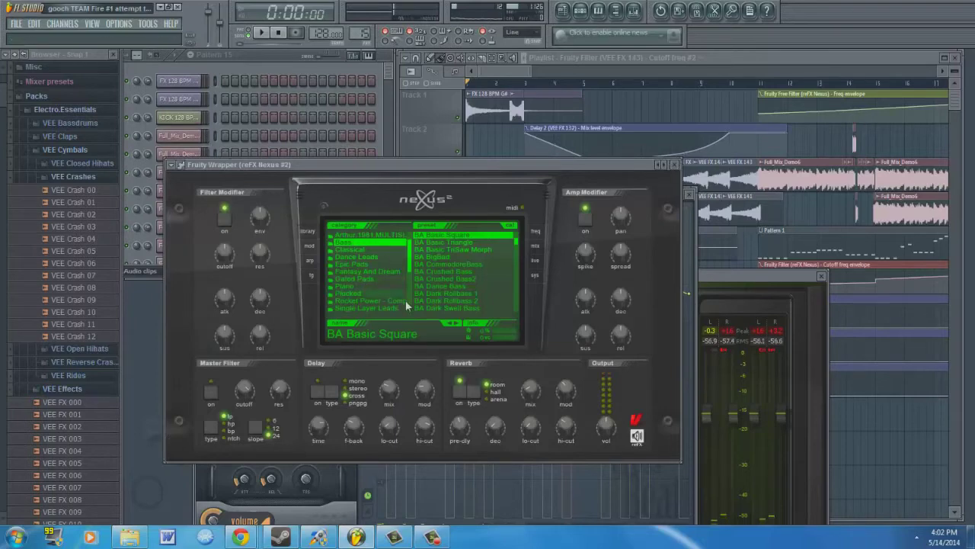
pyautogui.click(680, 167)
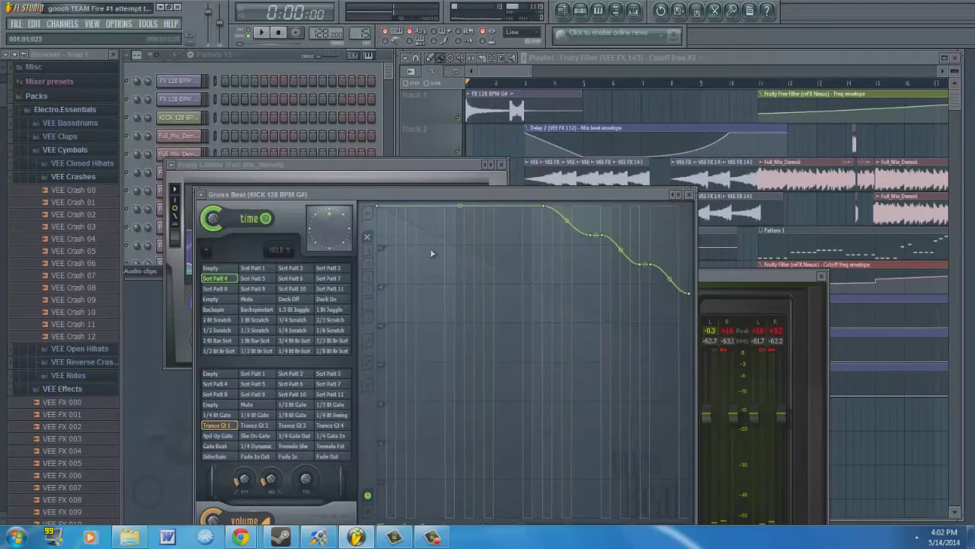
# Step: Try out several time presets in the kick channel's Gross Beat, ending with 1 Bt Scratch
pyautogui.click(255, 279)
pyautogui.click(255, 298)
pyautogui.click(290, 299)
pyautogui.click(256, 339)
pyautogui.click(256, 330)
pyautogui.click(254, 319)
# Step: Close FL Studio without saving the changes to the project
pyautogui.click(180, 8)
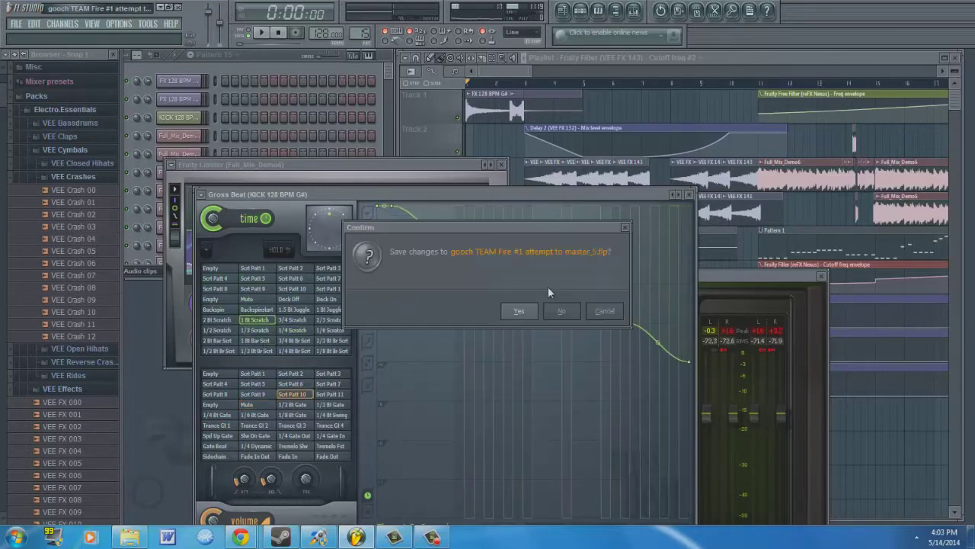
pyautogui.click(561, 309)
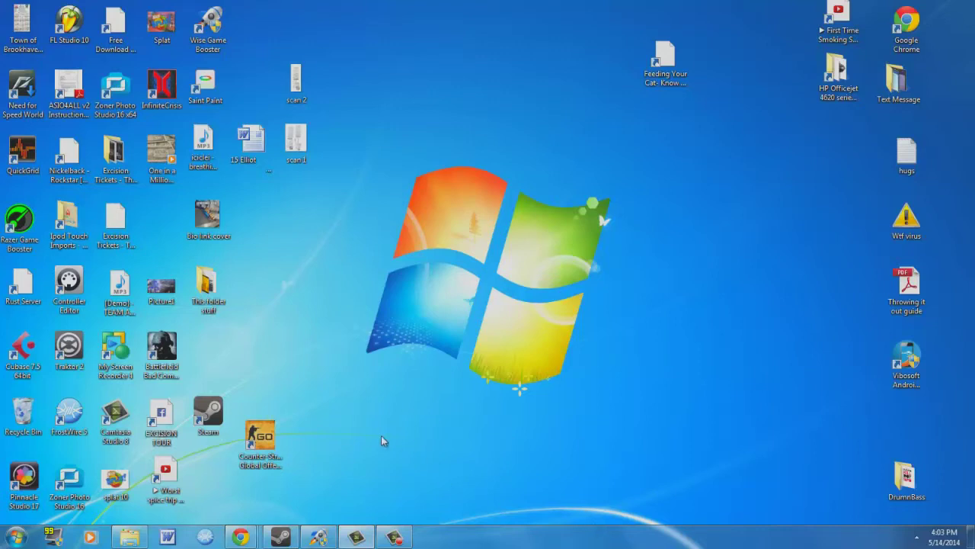
pyautogui.click(402, 535)
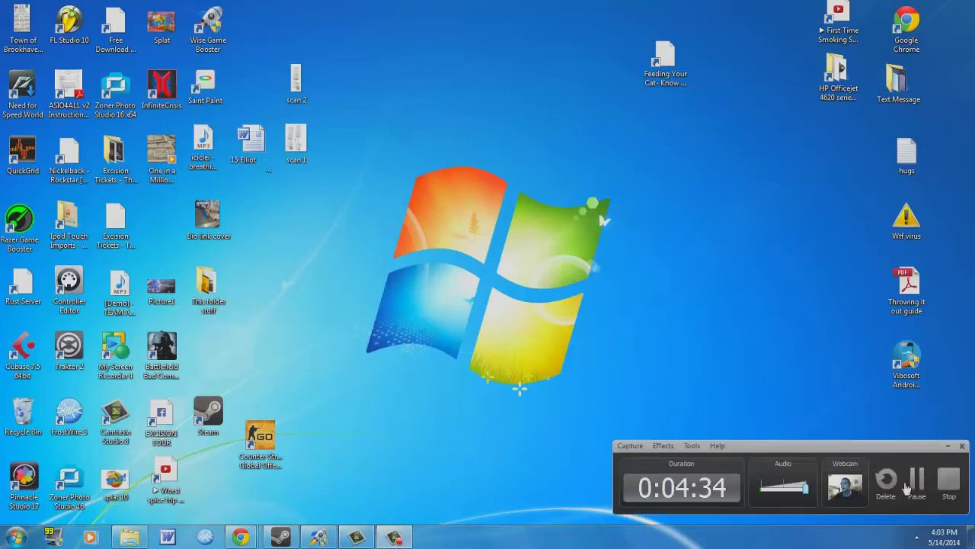
pyautogui.click(949, 480)
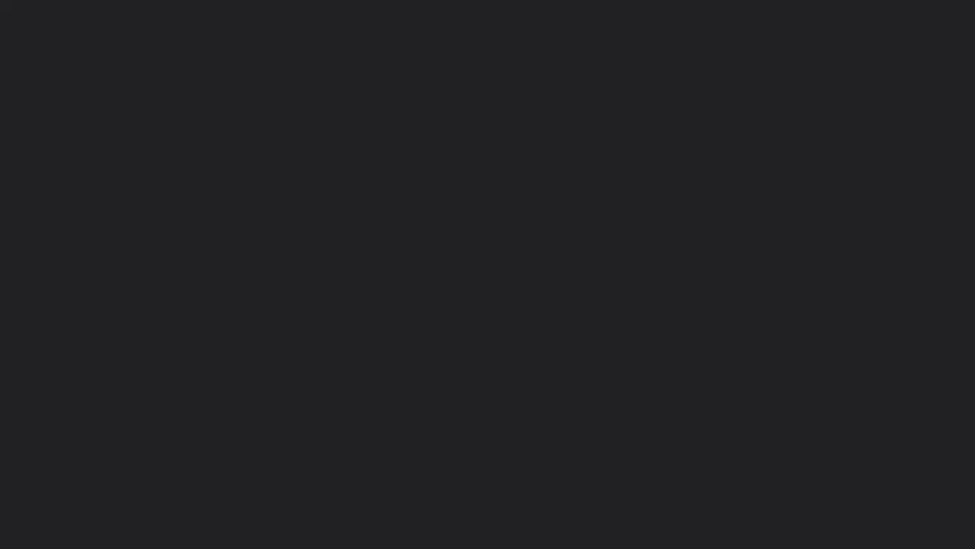